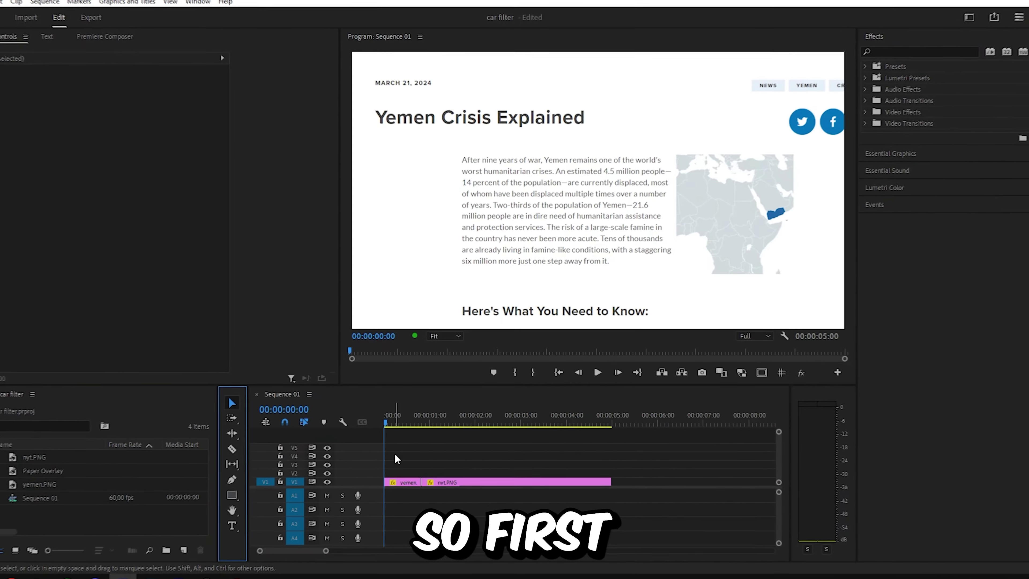
At 00:00:01:12, draw a rectangle over the first line of the NYT headline
drag(386, 421, 438, 421)
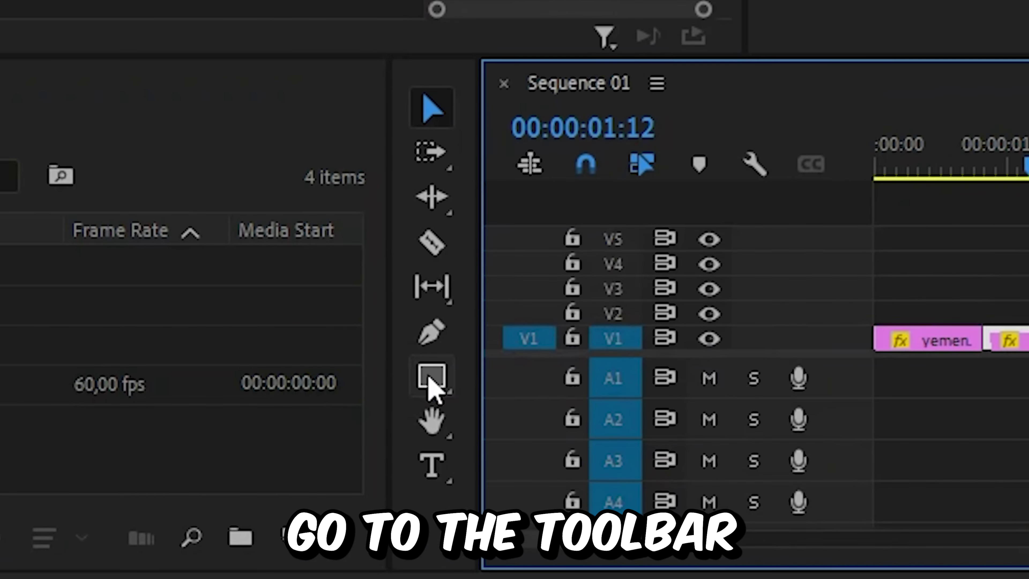
click(433, 377)
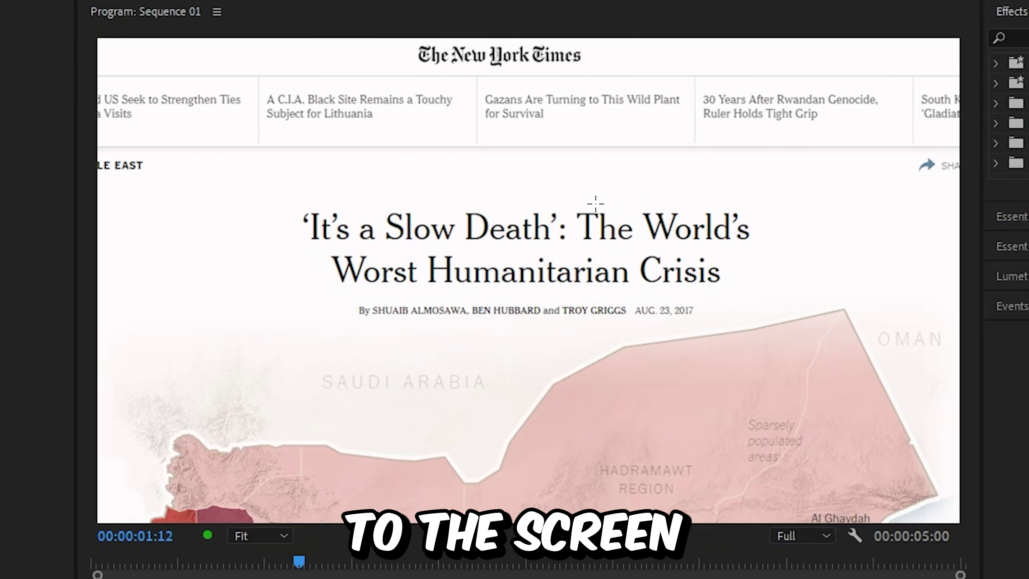
drag(727, 238, 760, 248)
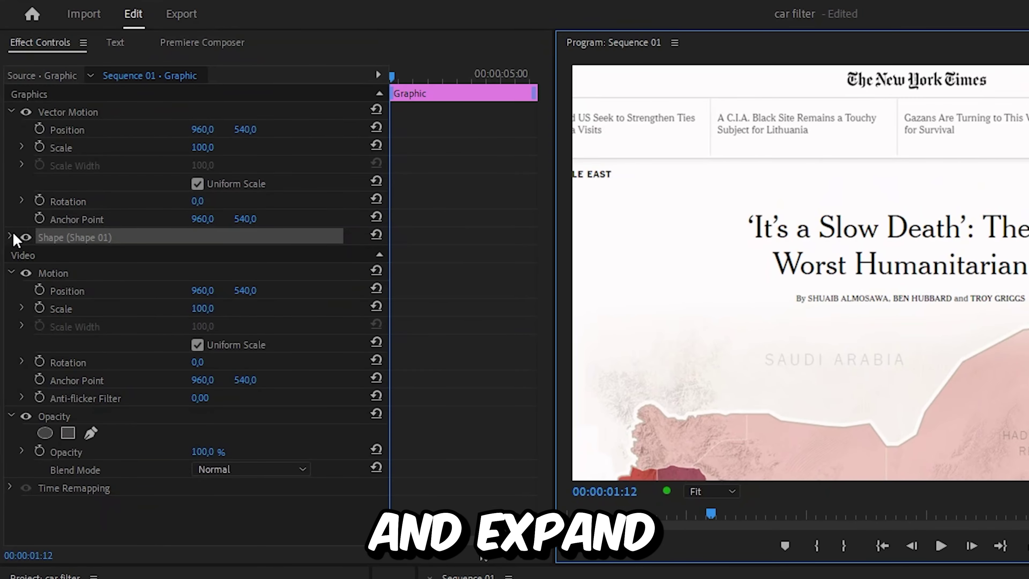
Set the rectangle's fill colour to white (FFFFFF)
click(10, 237)
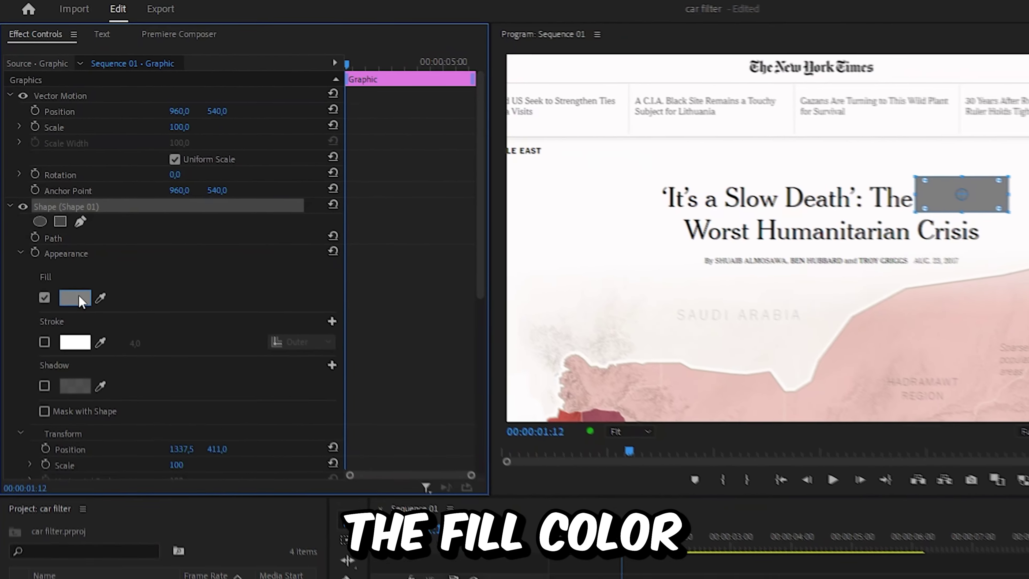
click(85, 340)
click(515, 438)
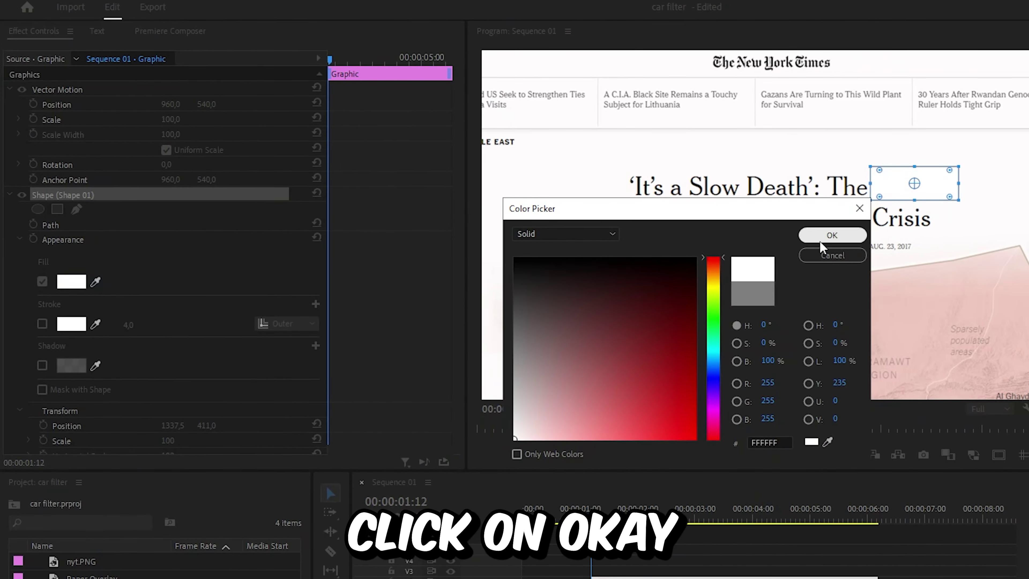
click(832, 235)
Set the rectangle's blend mode to Difference so 'World's' appears inverted
drag(457, 218, 456, 382)
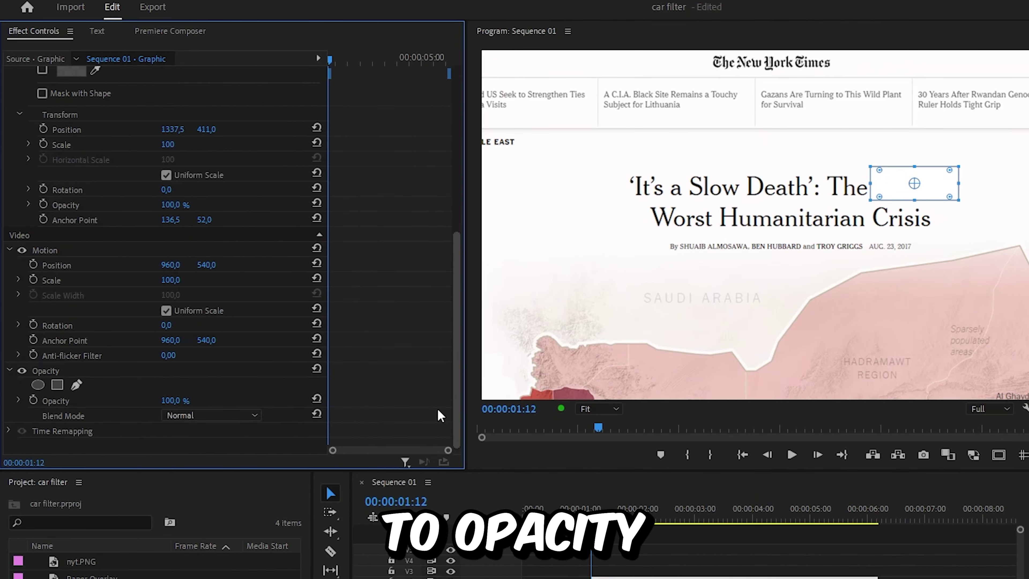
click(214, 419)
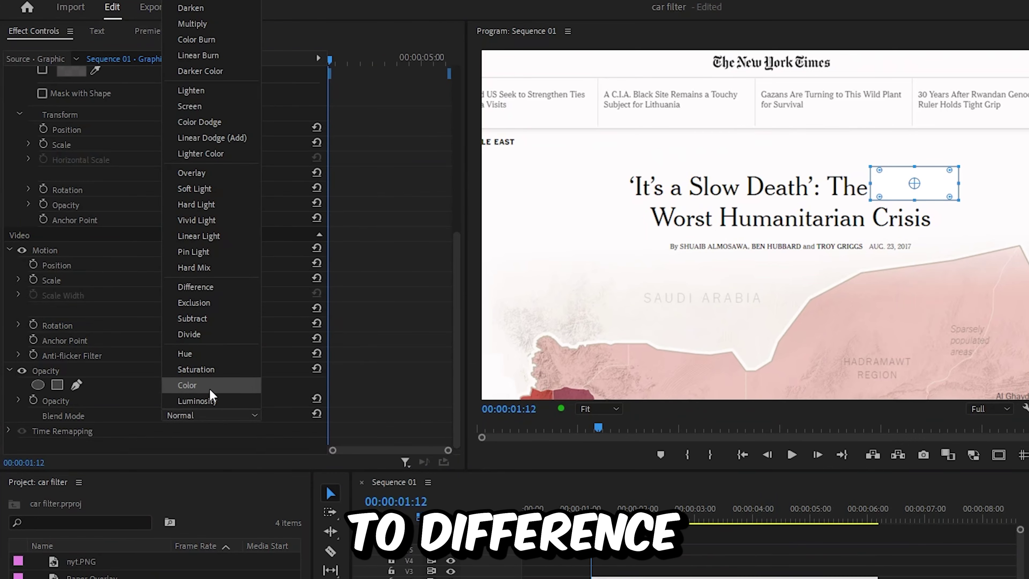
click(207, 295)
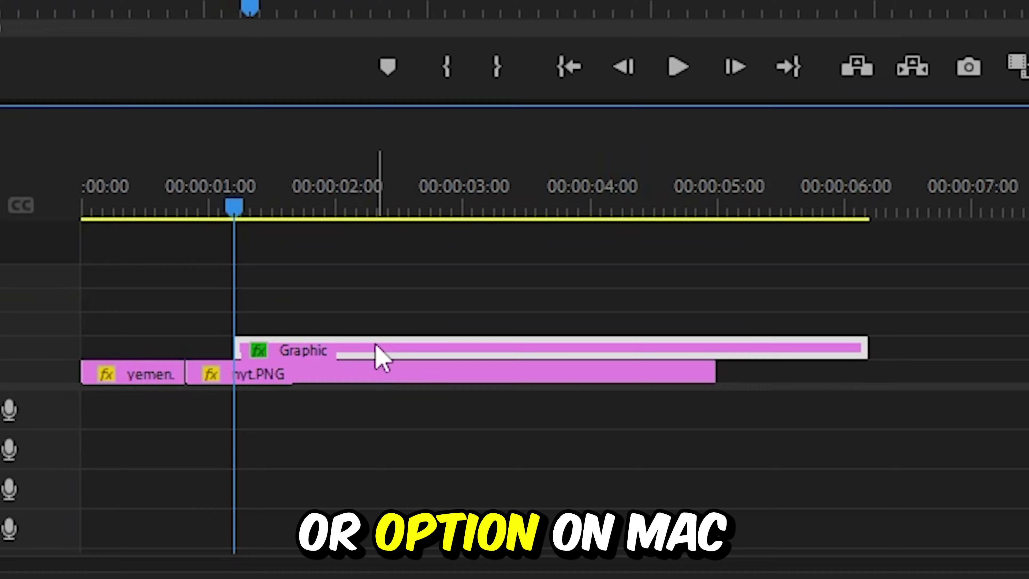
Alt-drag a copy of the highlight graphic up a track and move its box onto 'Worst'
drag(376, 346, 369, 327)
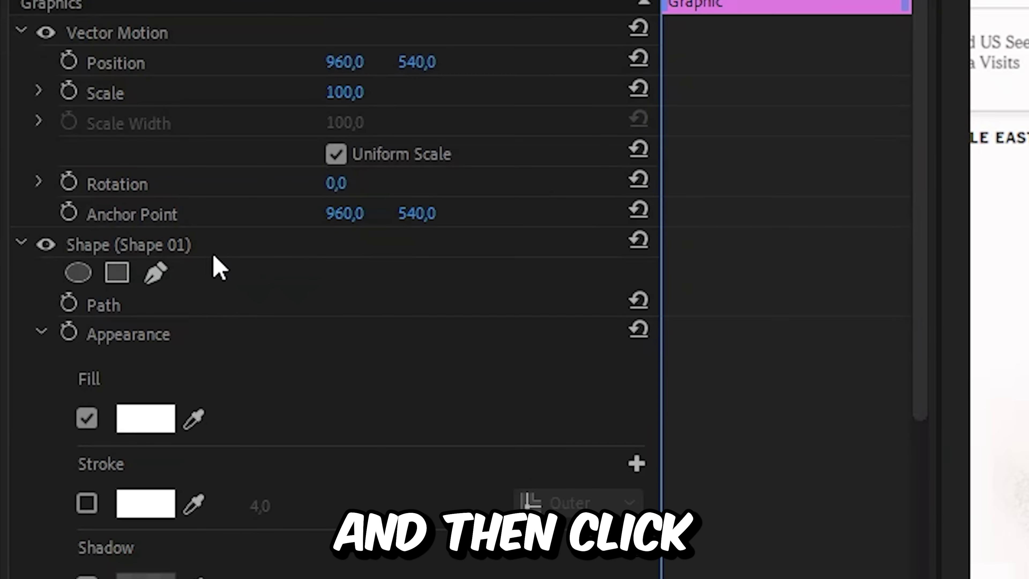
click(203, 251)
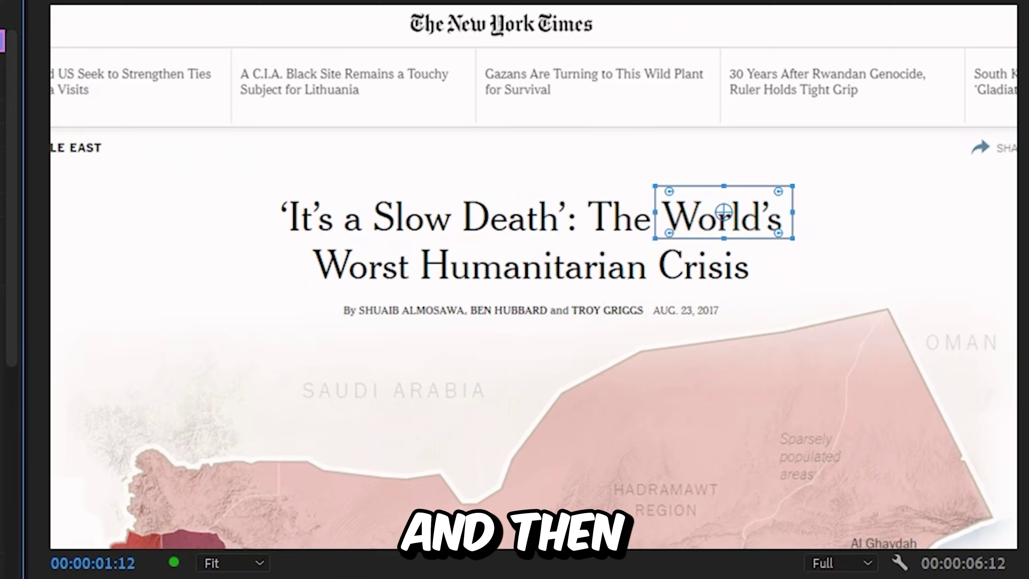
drag(727, 251, 761, 270)
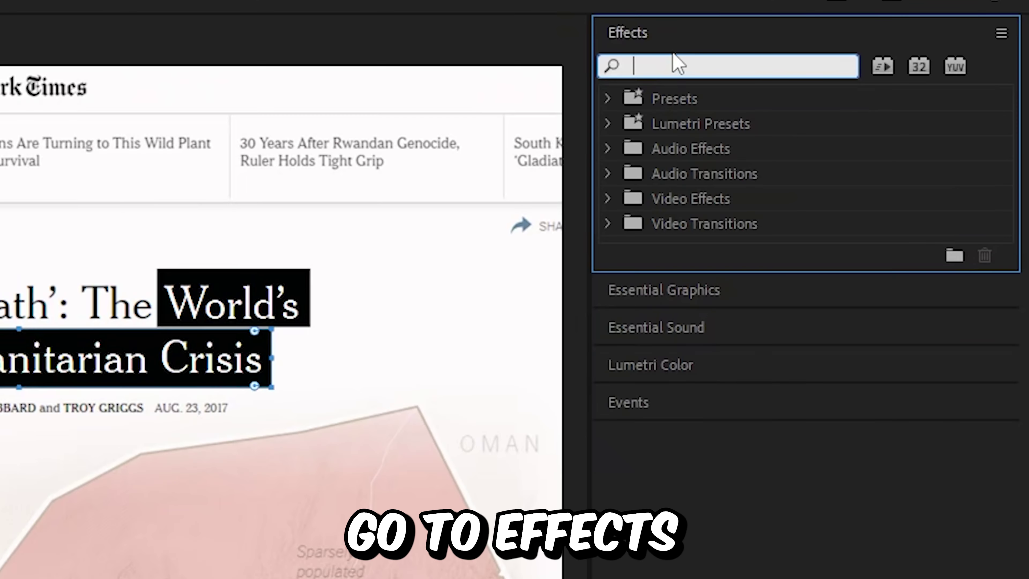
Apply Crop to both highlight graphics, keyframing the first box's right crop inset at its start
text(crop)
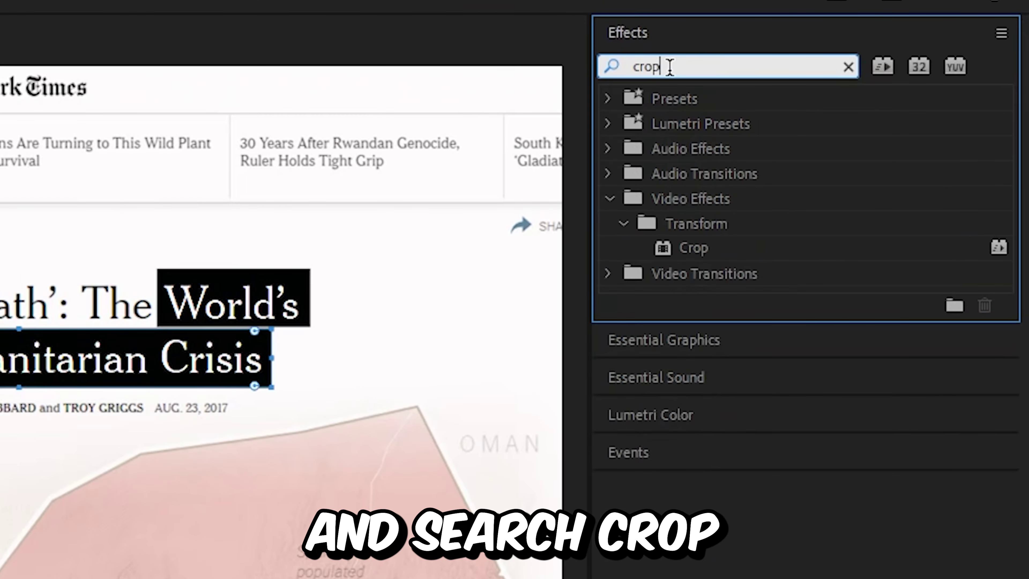
drag(724, 248, 413, 367)
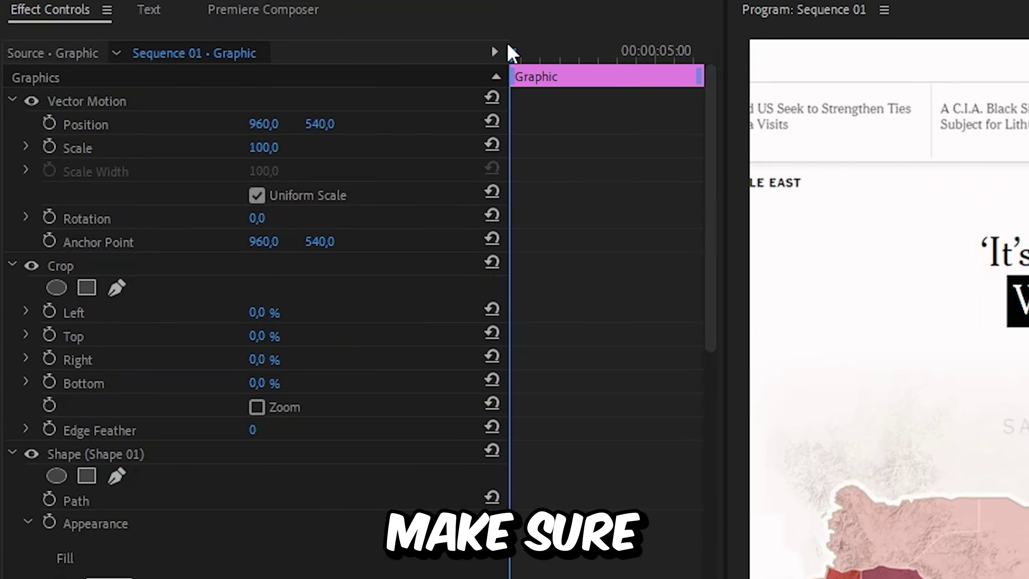
drag(530, 58, 514, 60)
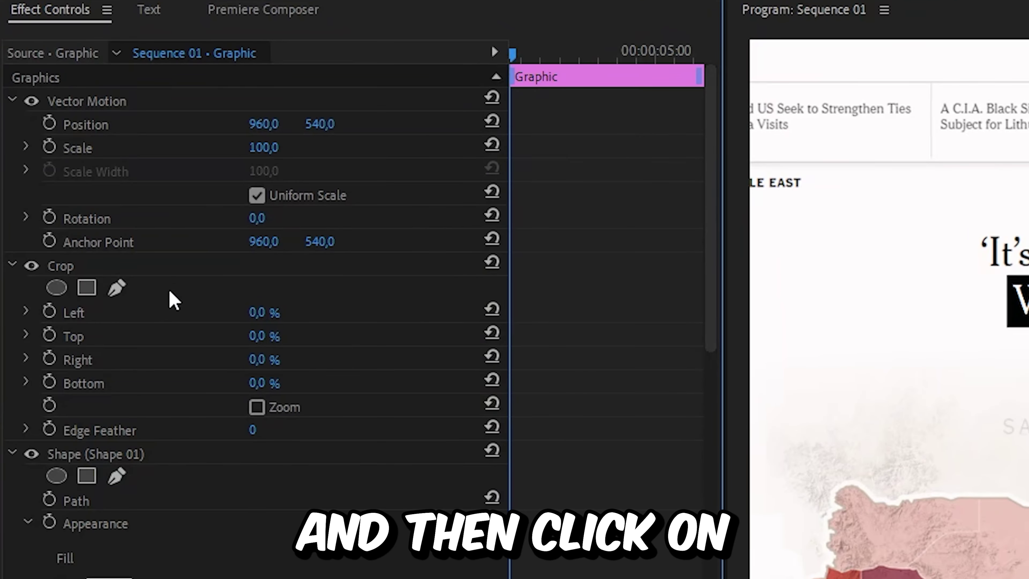
click(122, 272)
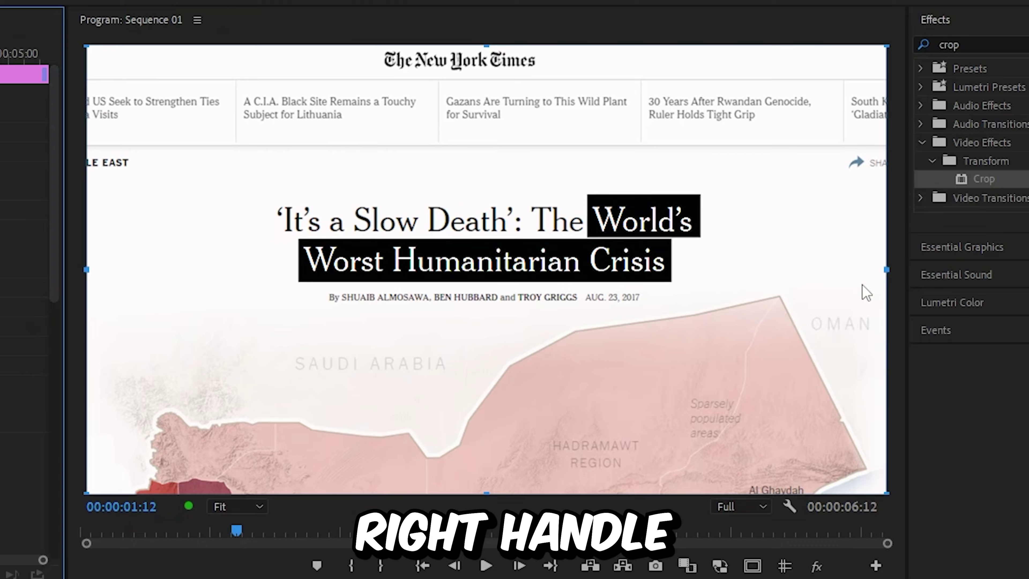
drag(692, 280, 582, 280)
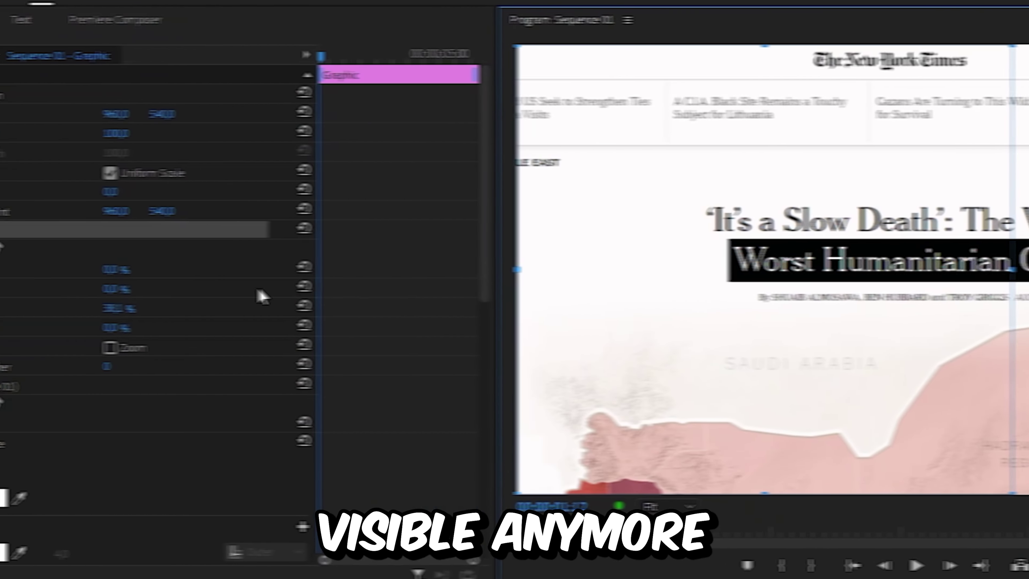
click(33, 307)
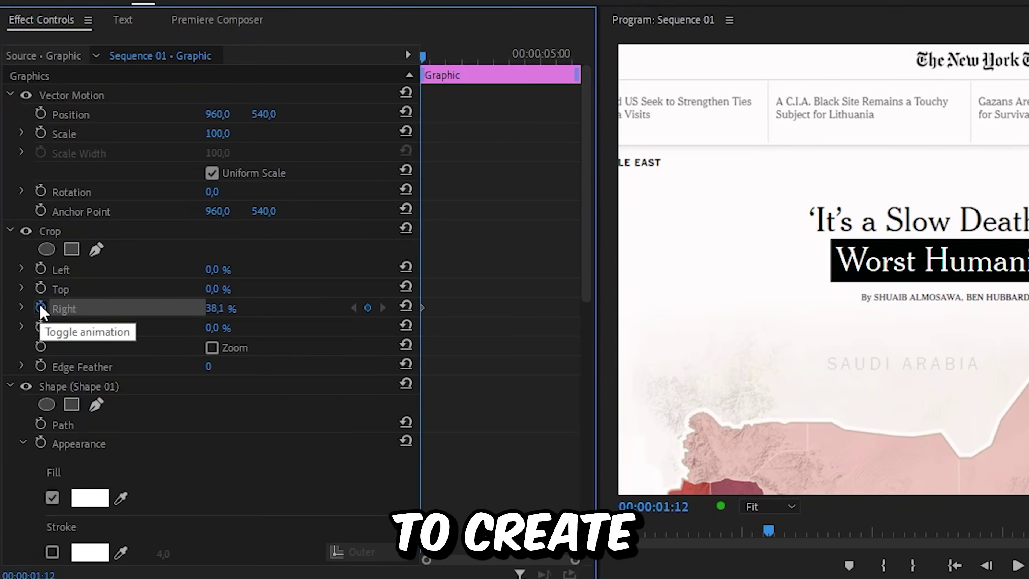
click(124, 228)
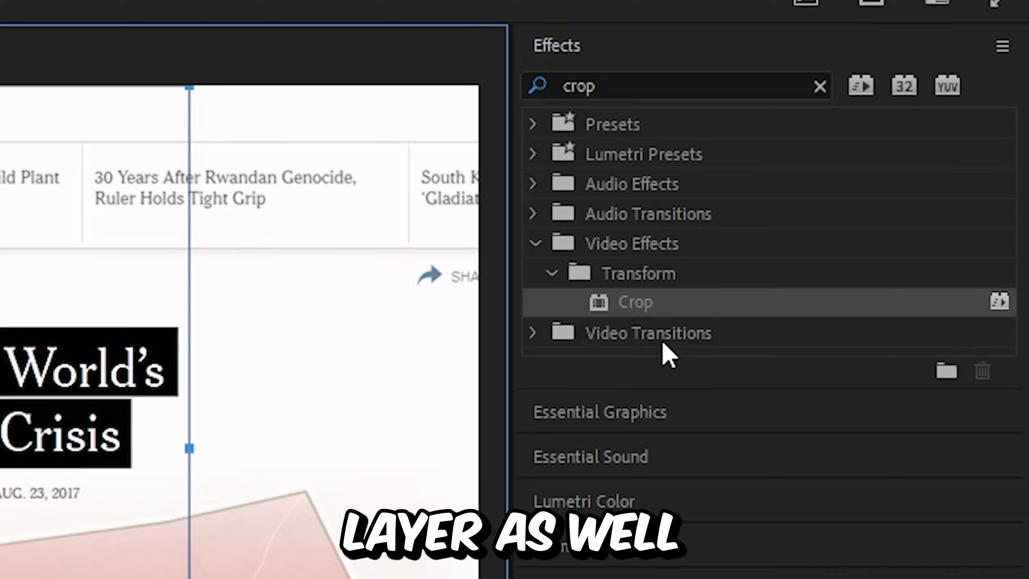
drag(1021, 178, 462, 578)
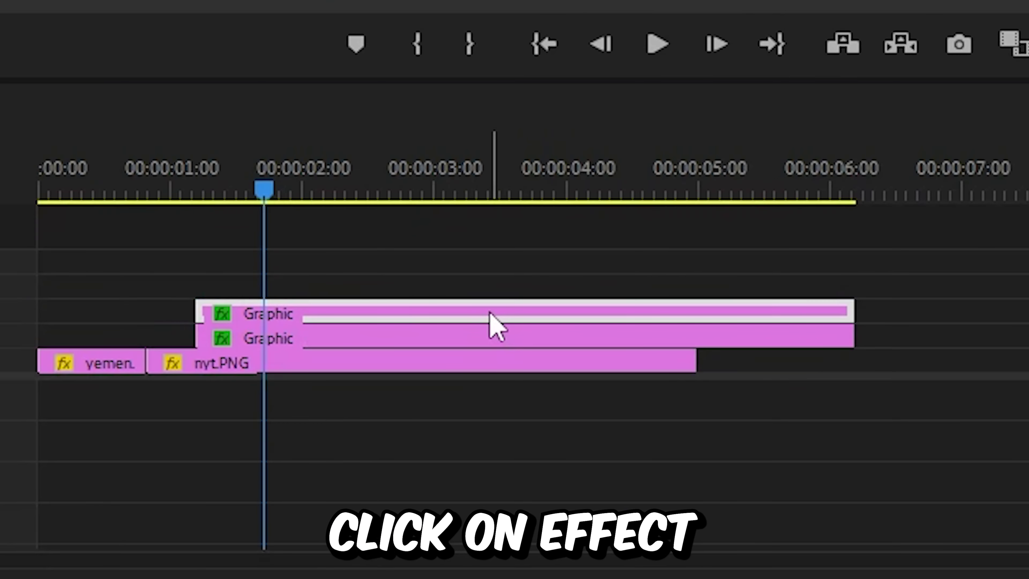
Keyframe the second box's right crop from cropped-in to fully open a little later
click(172, 156)
drag(952, 269, 370, 306)
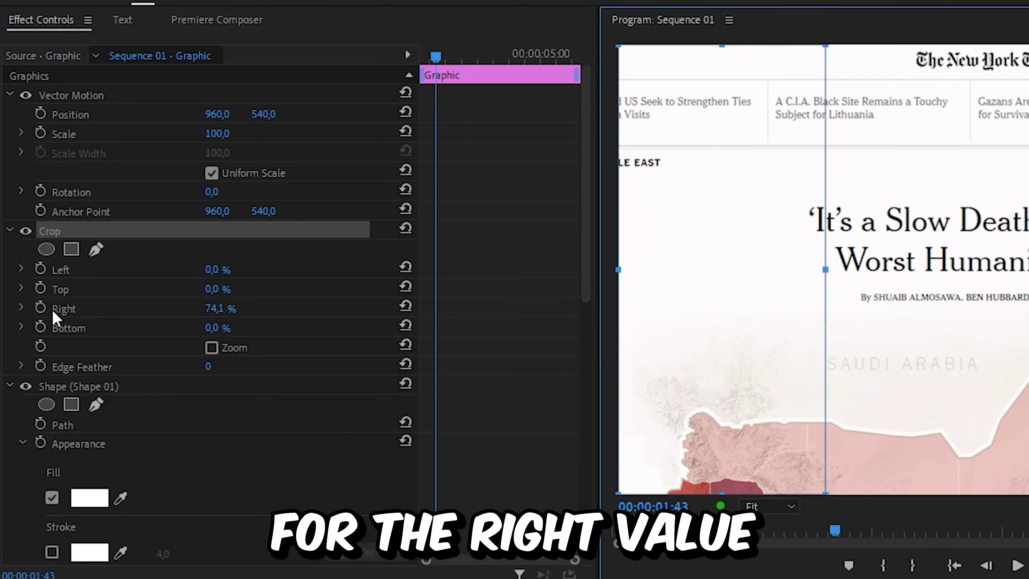
click(0, 307)
drag(0, 56, 0, 58)
drag(446, 59, 453, 58)
click(156, 229)
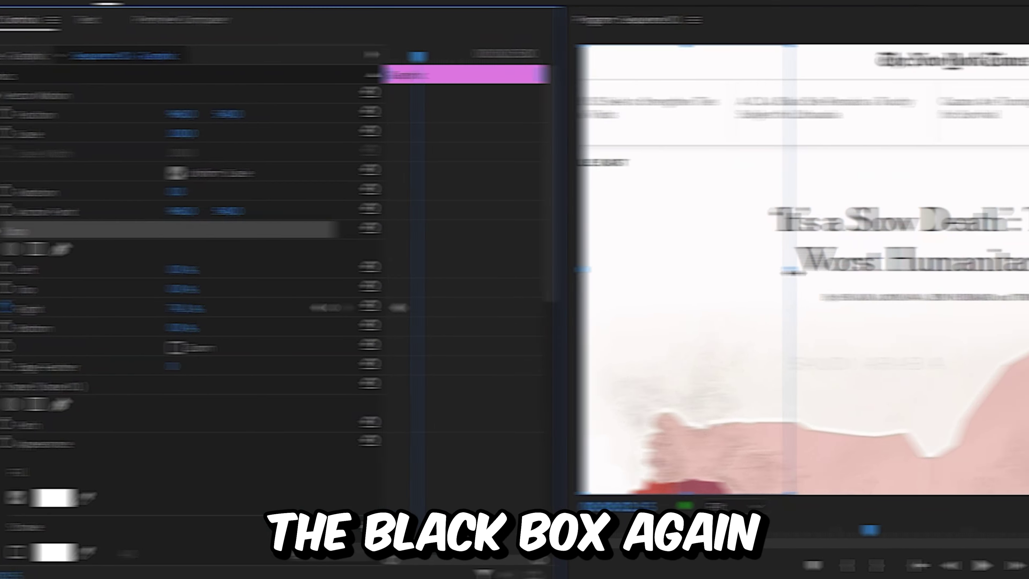
drag(826, 269, 1028, 281)
Preview the crop reveal and select the end crop keyframe to retime it
key(space)
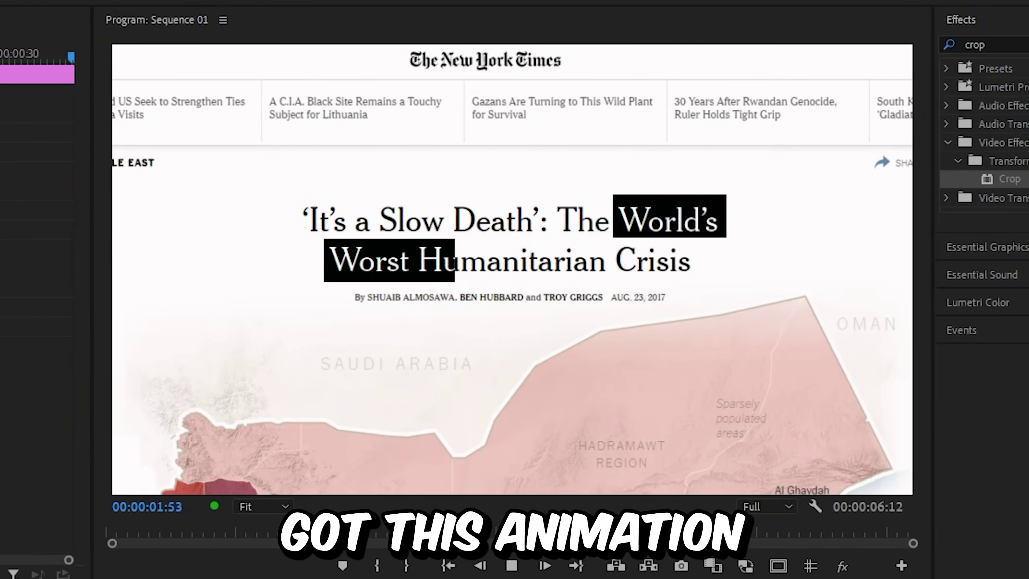
key(space)
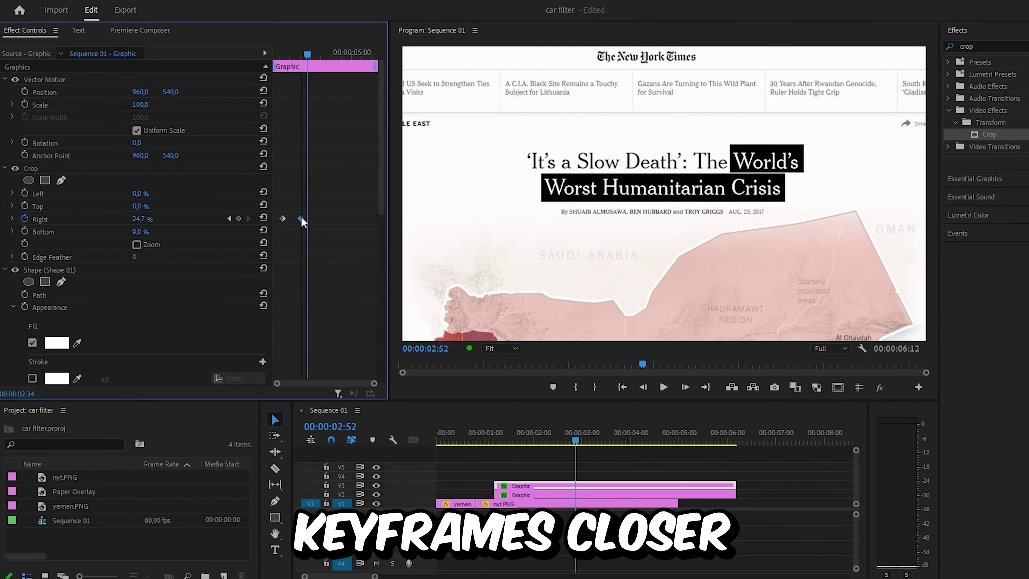
click(481, 448)
key(space)
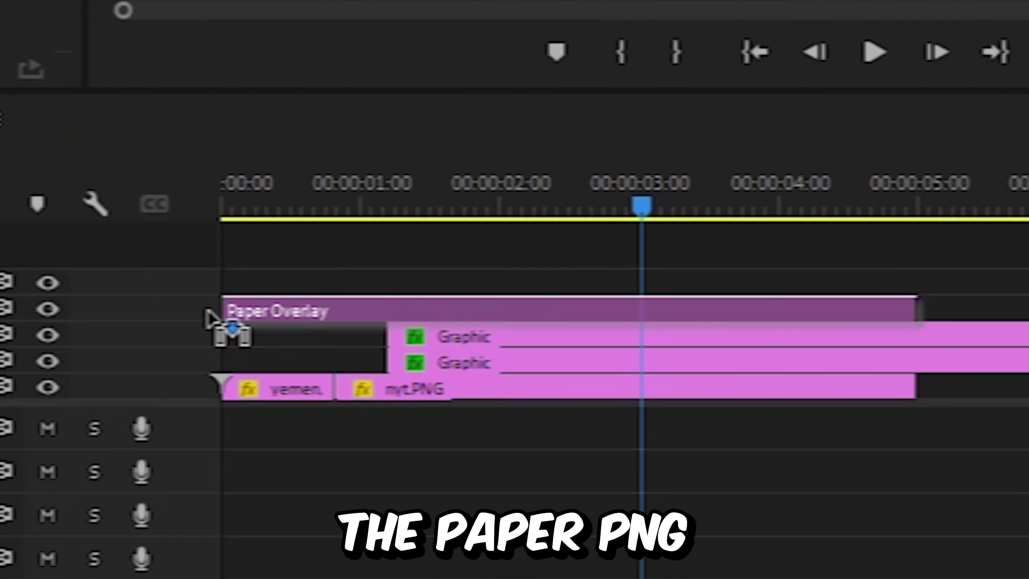
Place the Paper Overlay above all clips and set its blend mode to Multiply
drag(214, 322, 167, 316)
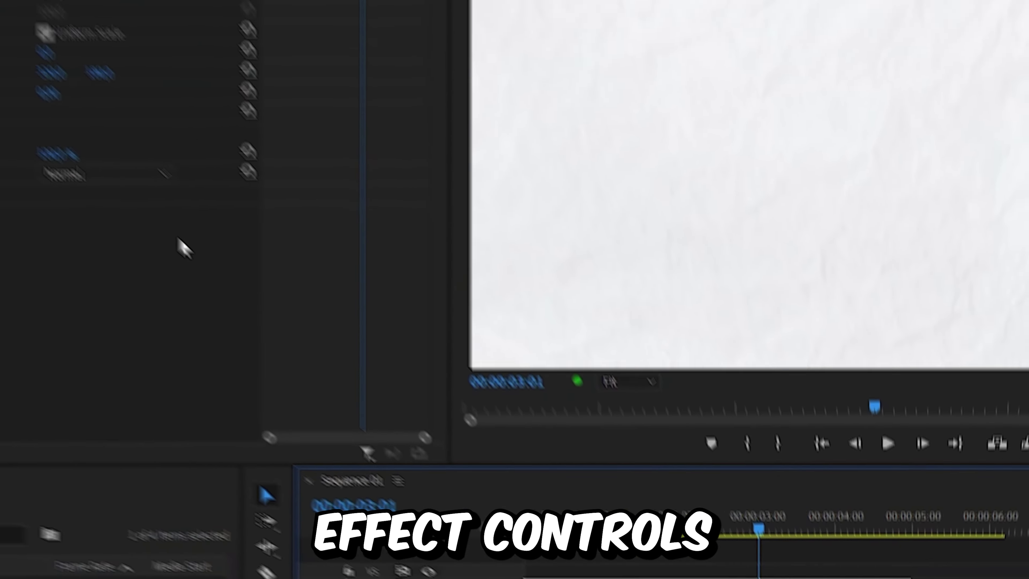
click(227, 289)
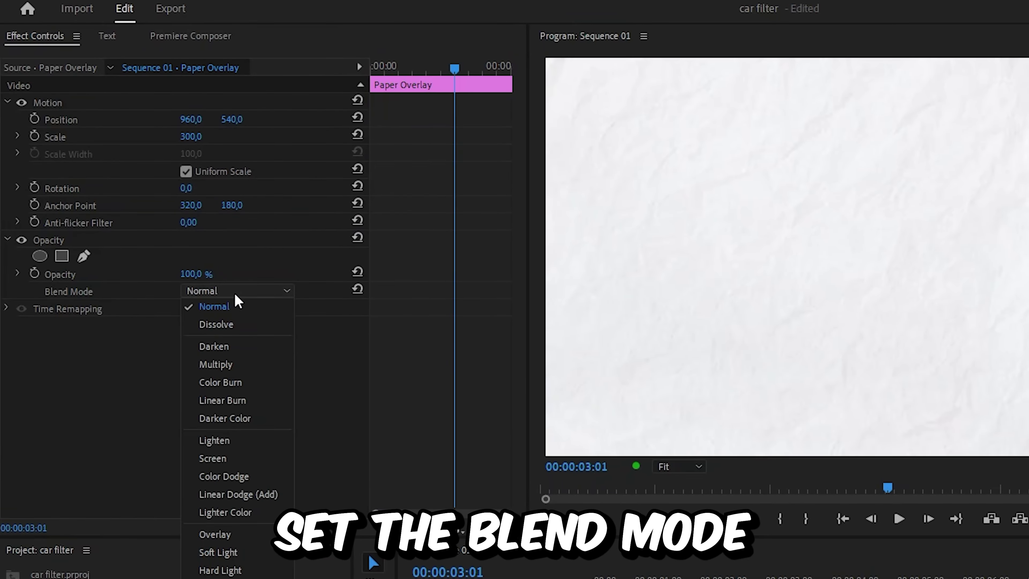
click(237, 367)
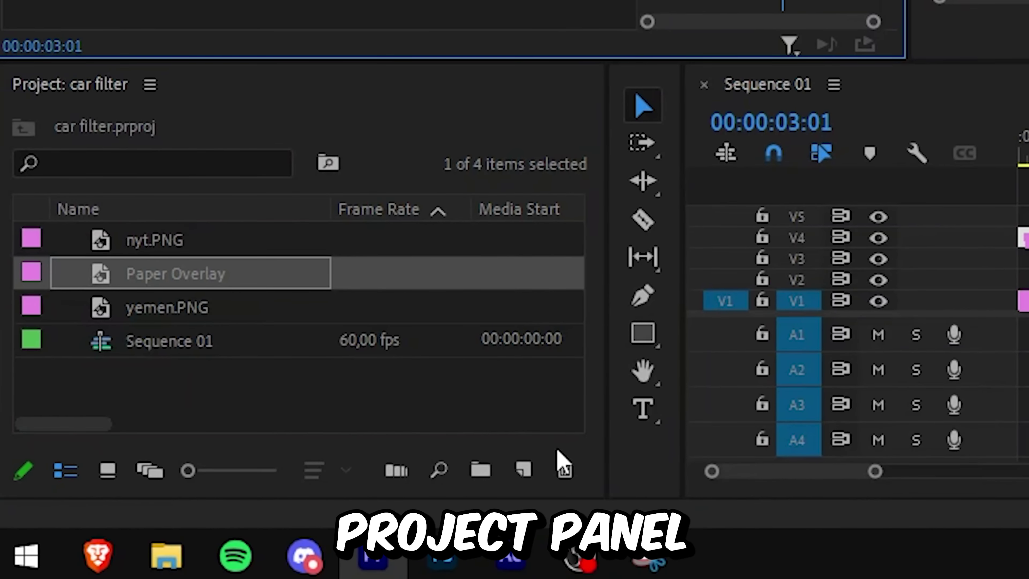
Create a new adjustment layer, place it on V5 above Paper Overlay, and clear the effects search
click(523, 470)
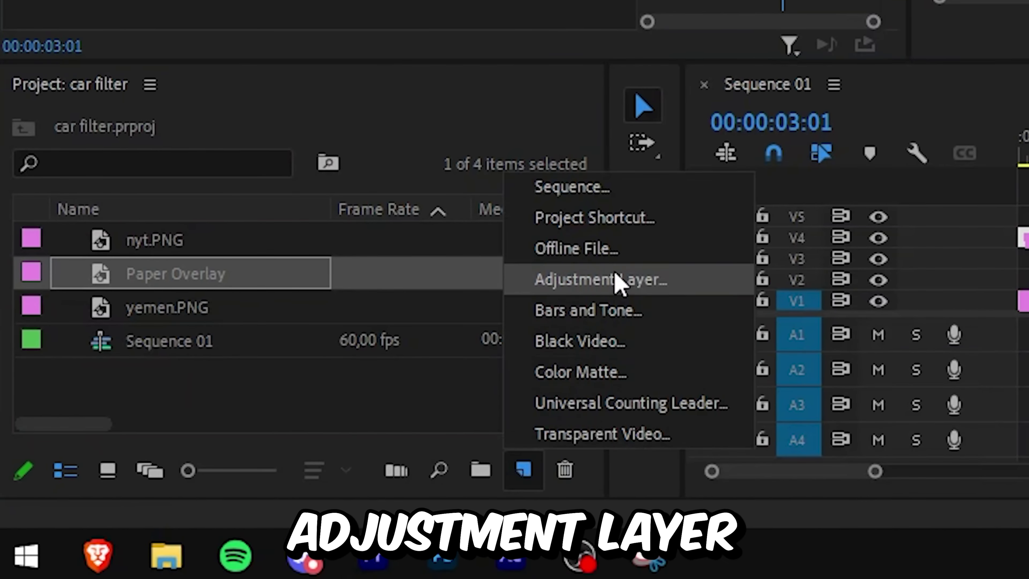
click(616, 280)
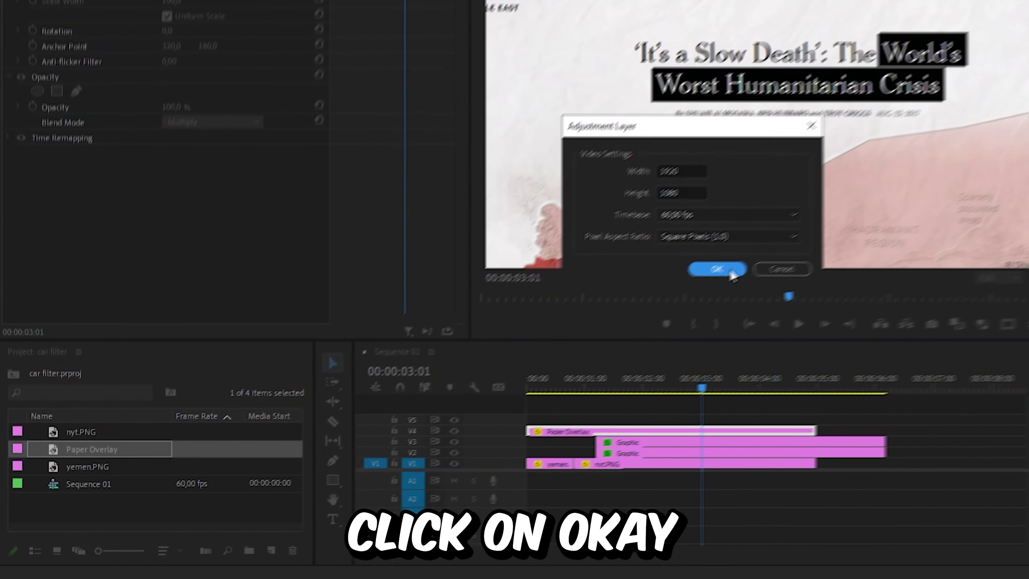
click(716, 269)
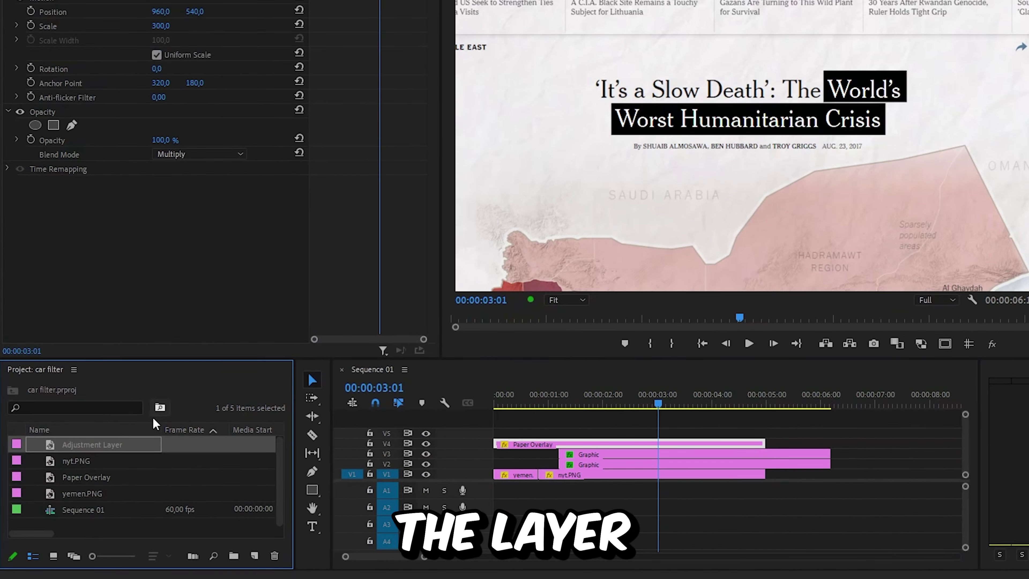
drag(126, 444, 480, 432)
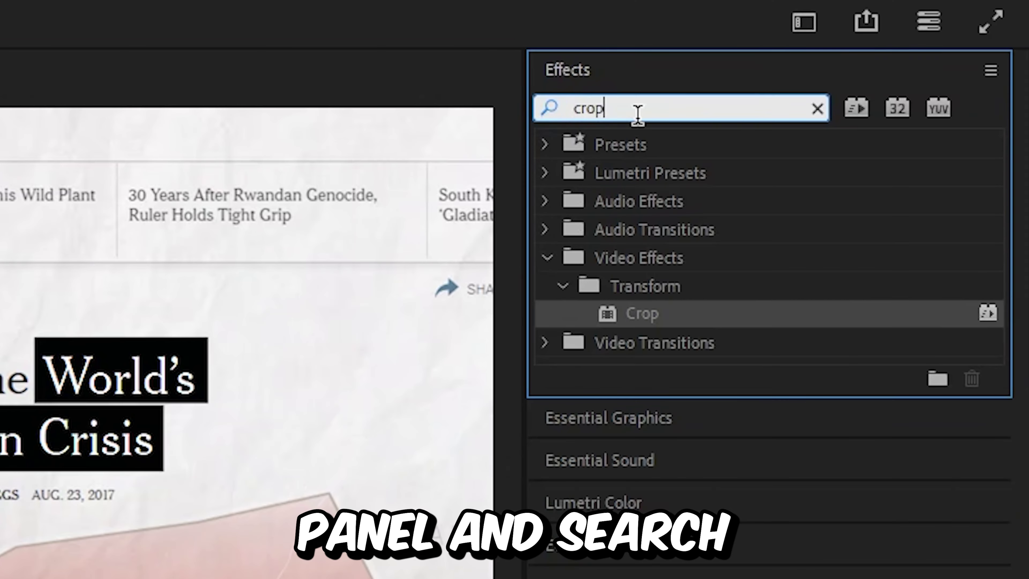
key(BackSpace)
key(BackSpace)
key(BackSpace)
key(BackSpace)
Apply Transform to the adjustment layer and keyframe Scale from 100 at its start to 115.7 at its end
text(transform)
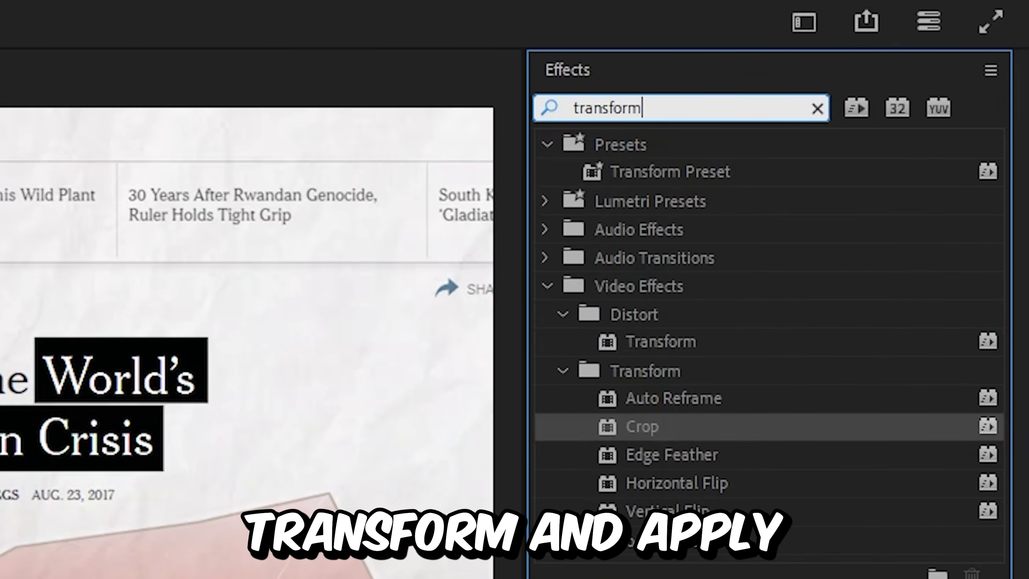
click(679, 342)
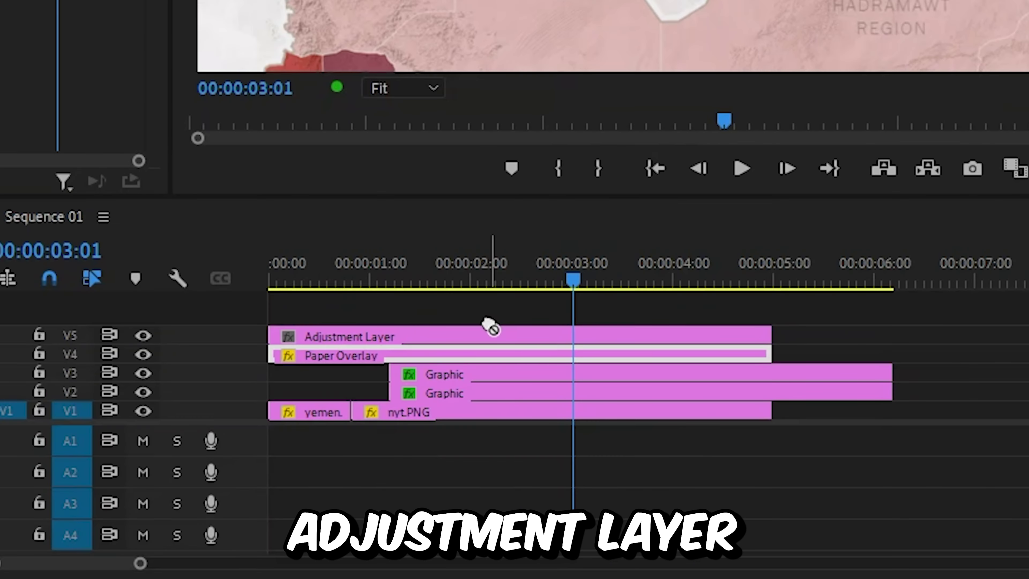
drag(488, 324, 485, 333)
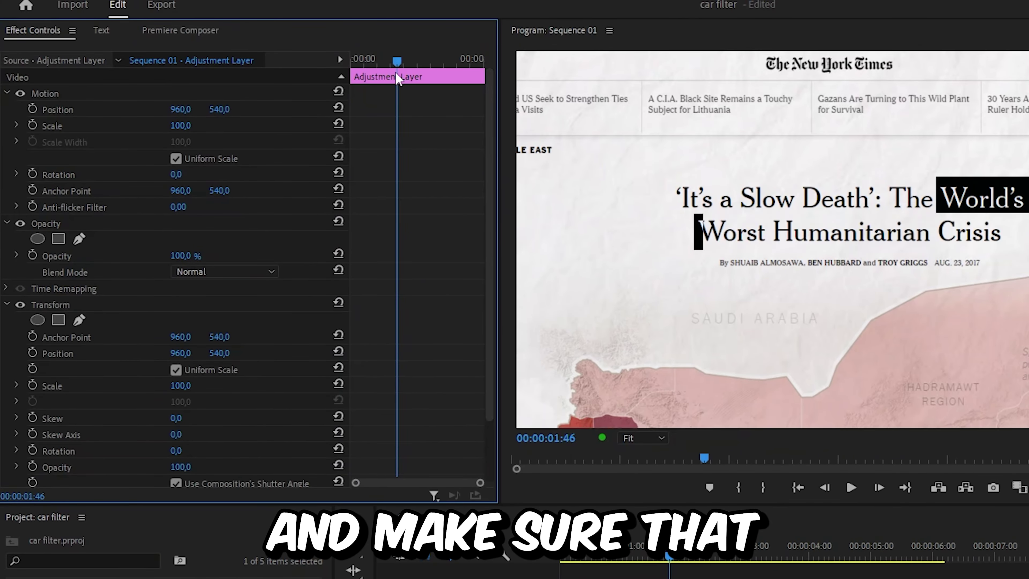
drag(397, 77, 344, 81)
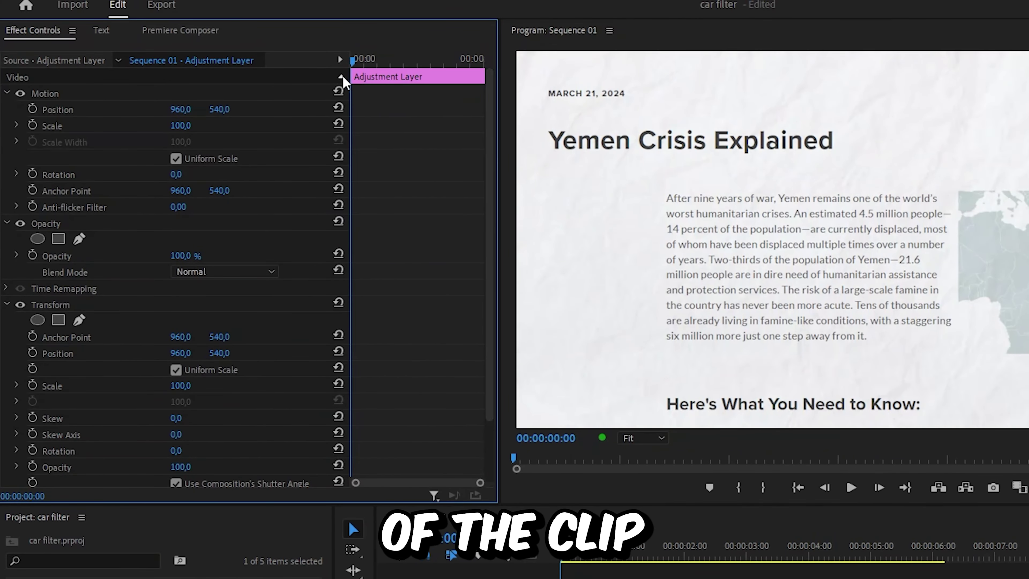
click(33, 385)
drag(353, 61, 485, 66)
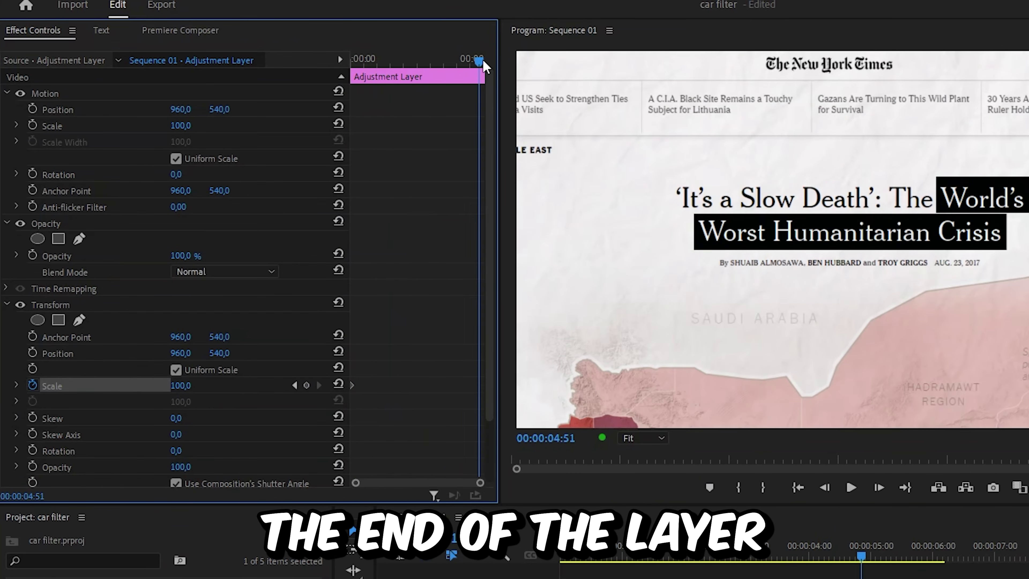
drag(194, 388, 227, 388)
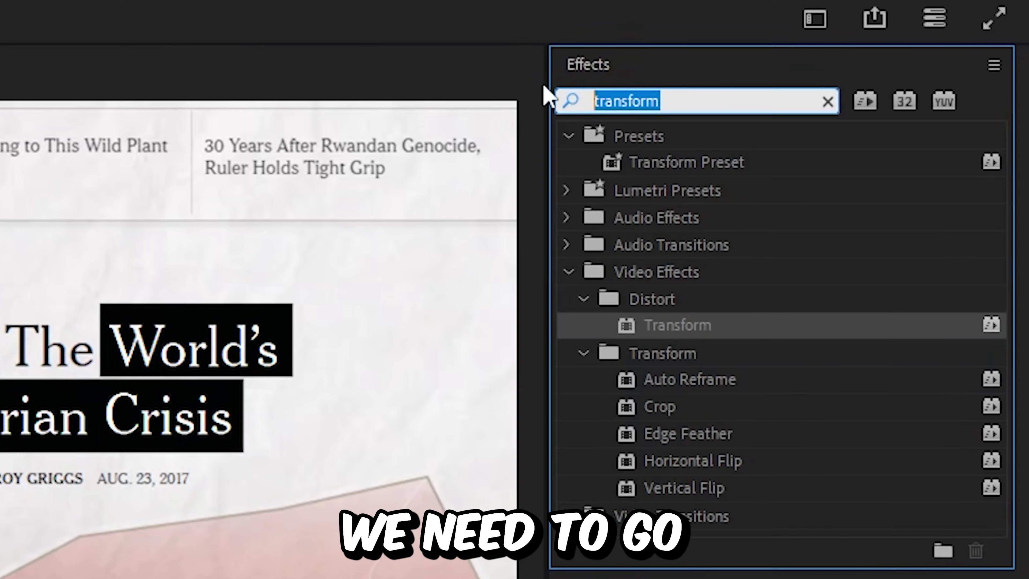
Add Gaussian Blur to the adjustment layer and move the playhead to about 00:00:00:50
text(gaussian blur)
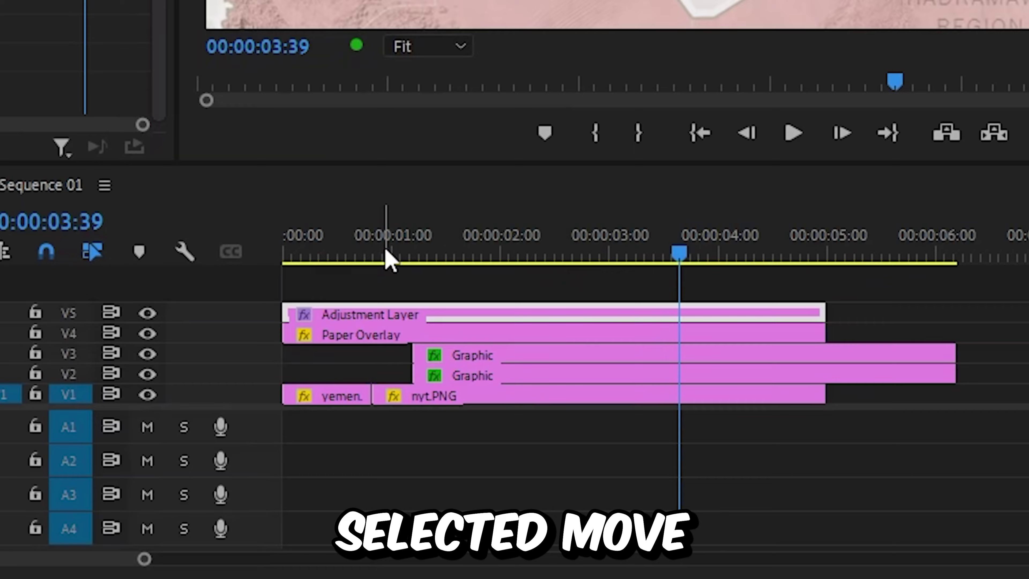
click(373, 254)
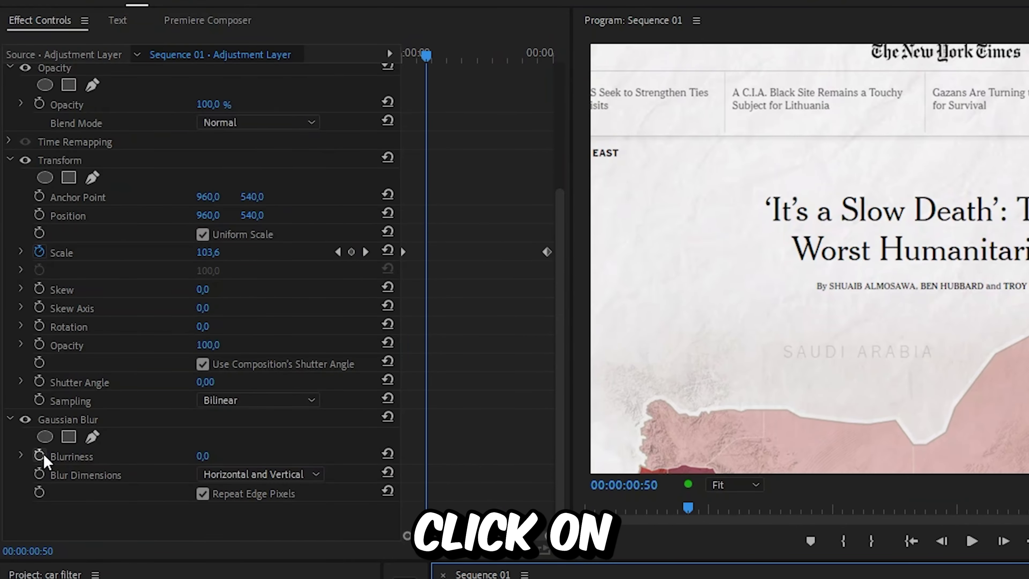
Keyframe Blurriness to 30 at half a second, with 0 just before and just after
click(41, 456)
click(233, 456)
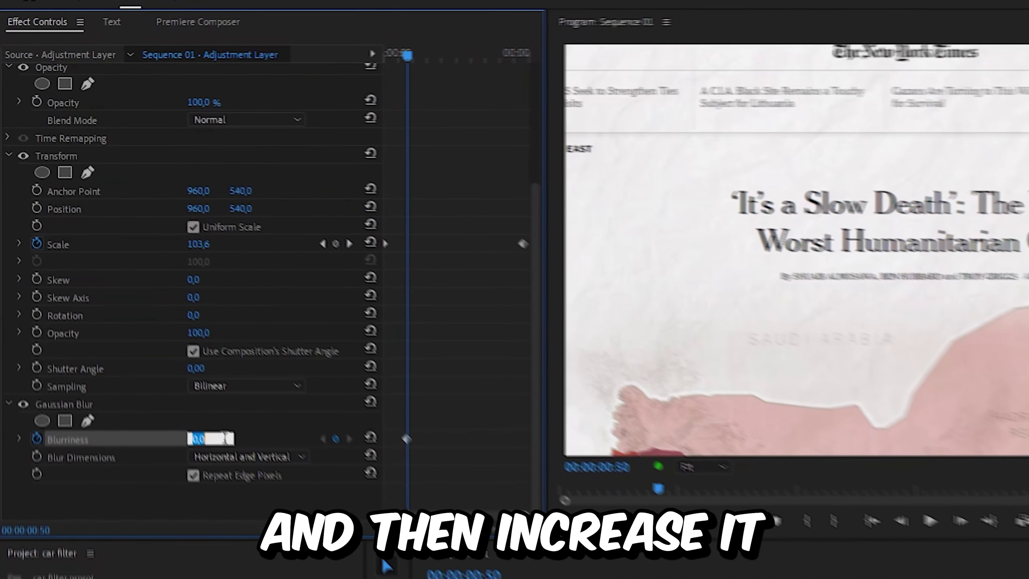
text(30)
key(Return)
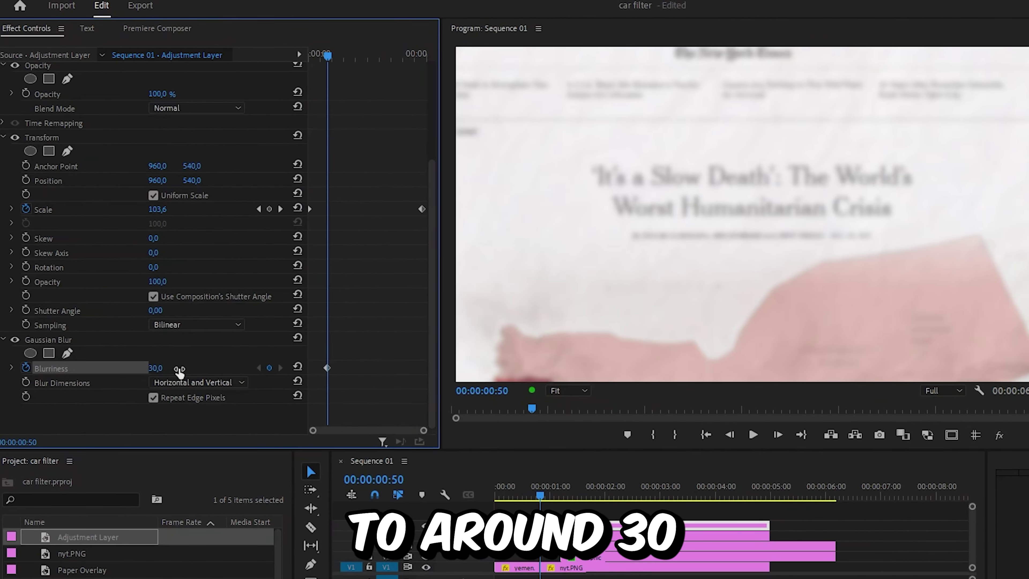
drag(335, 52, 324, 55)
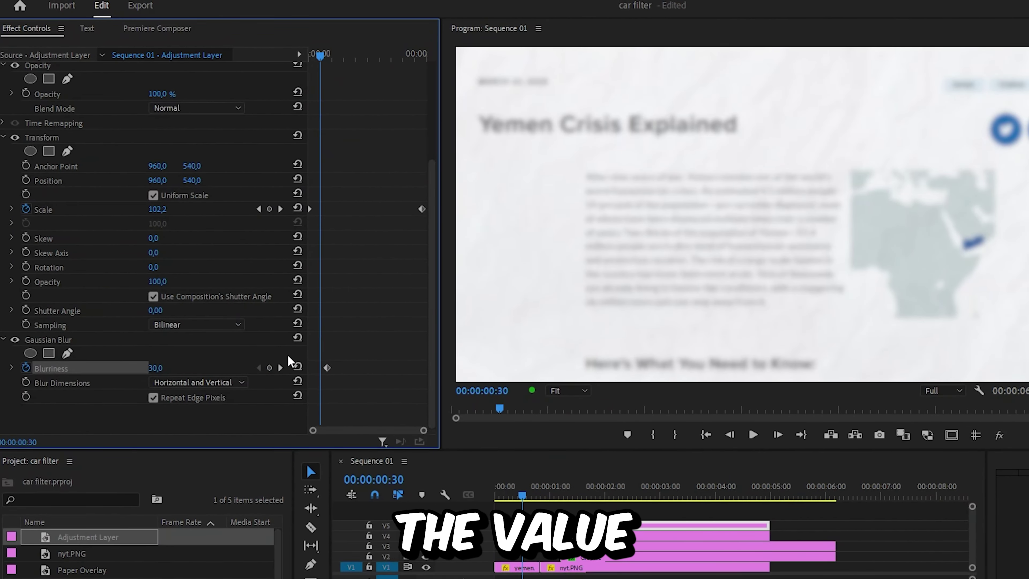
click(298, 367)
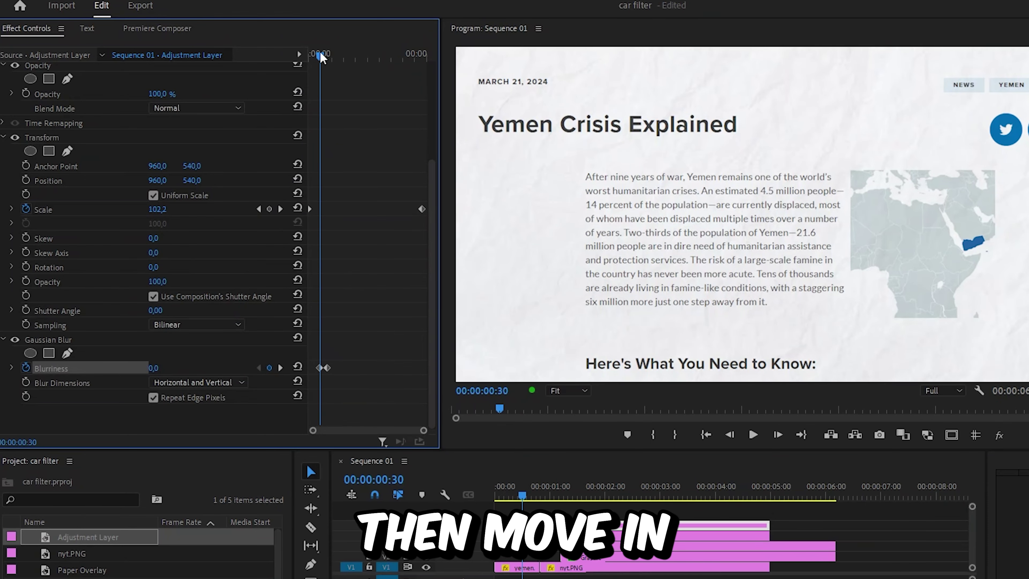
drag(322, 57, 335, 55)
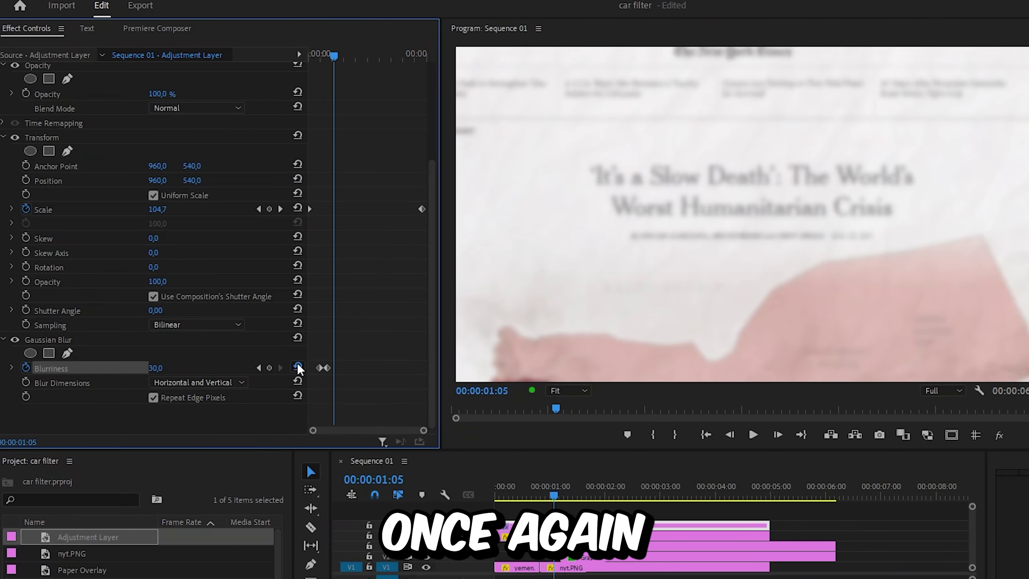
click(298, 367)
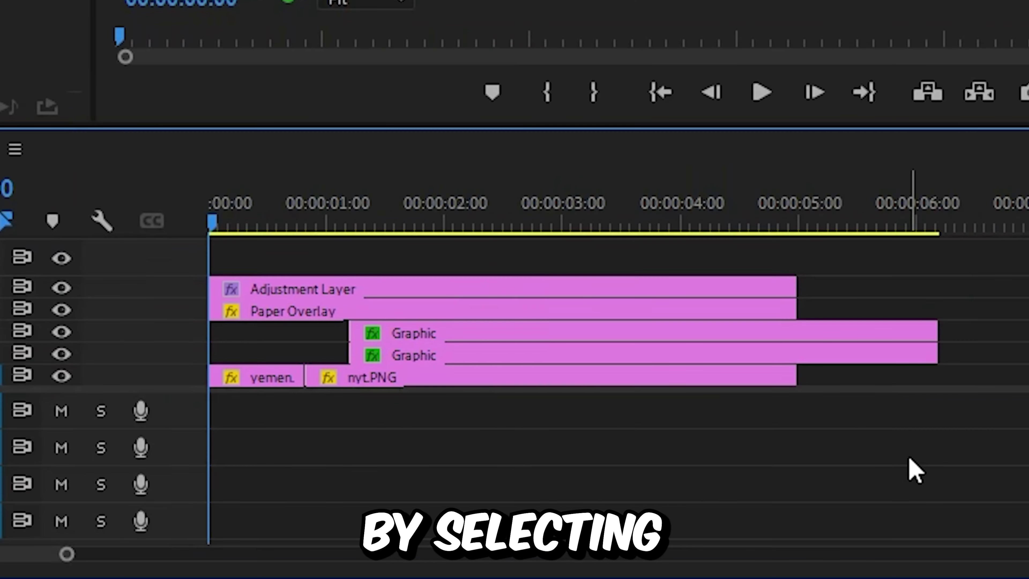
Nest every video clip in the timeline as Nested Sequence 03 and open it
drag(911, 454, 210, 264)
right_click(519, 292)
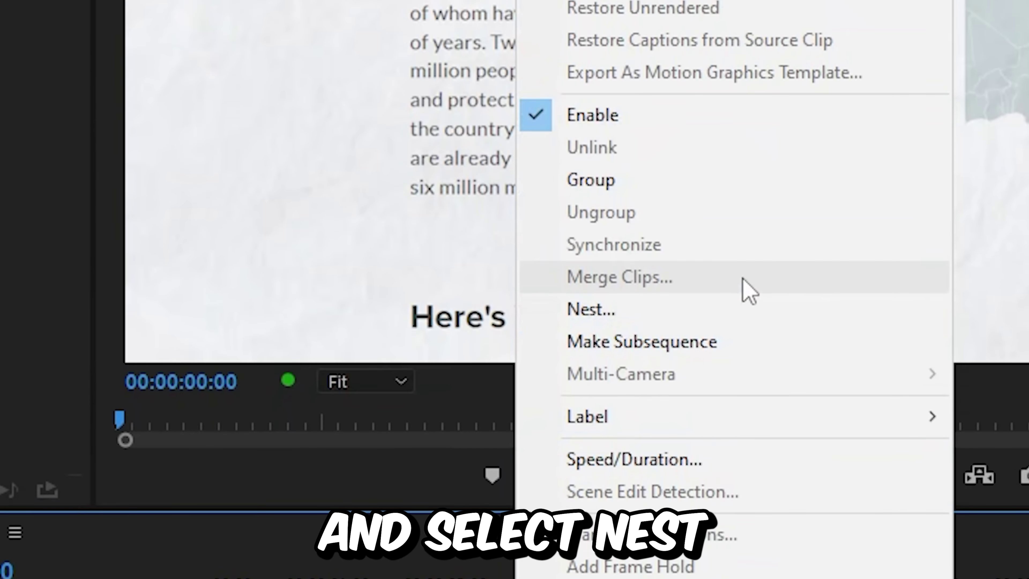
click(590, 0)
click(523, 277)
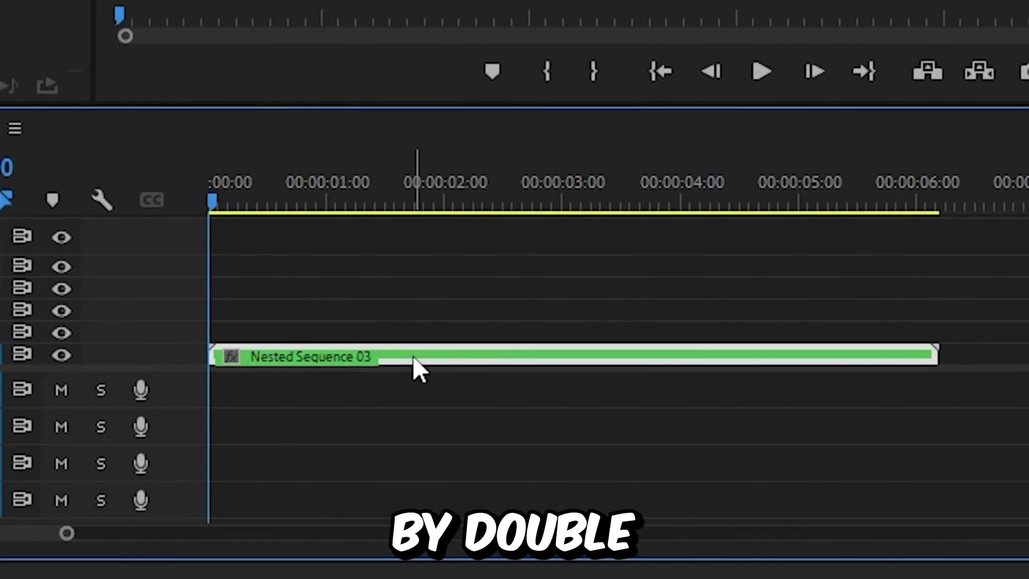
double_click(413, 358)
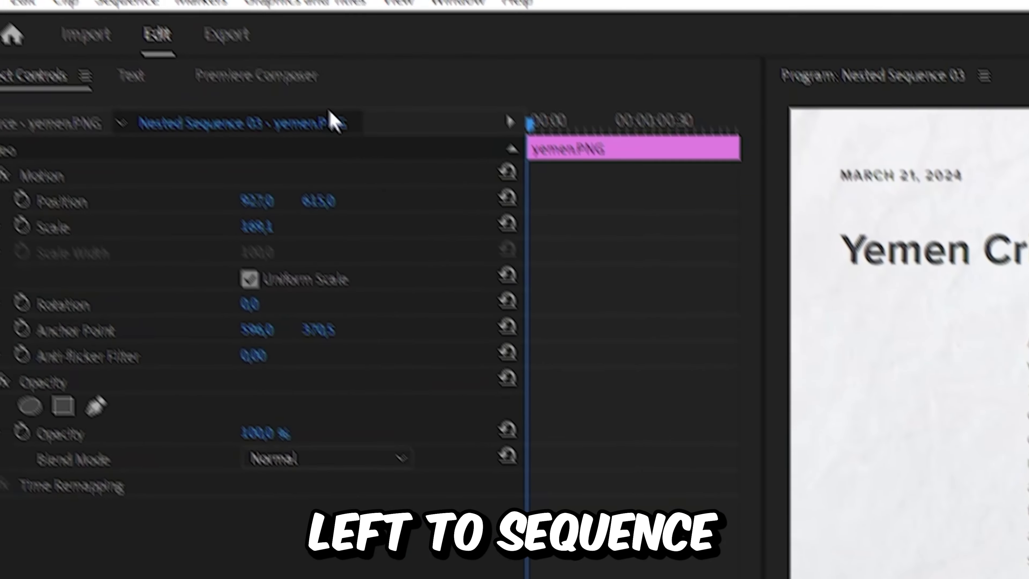
Change Nested Sequence 03's timebase to 15 frames/second, then go back to Sequence 01
click(146, 3)
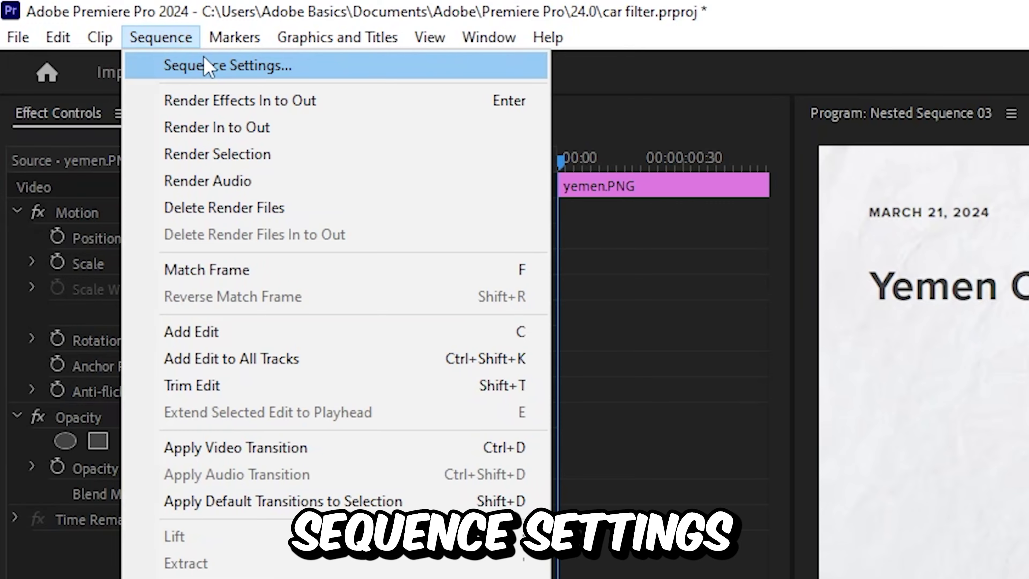
click(209, 66)
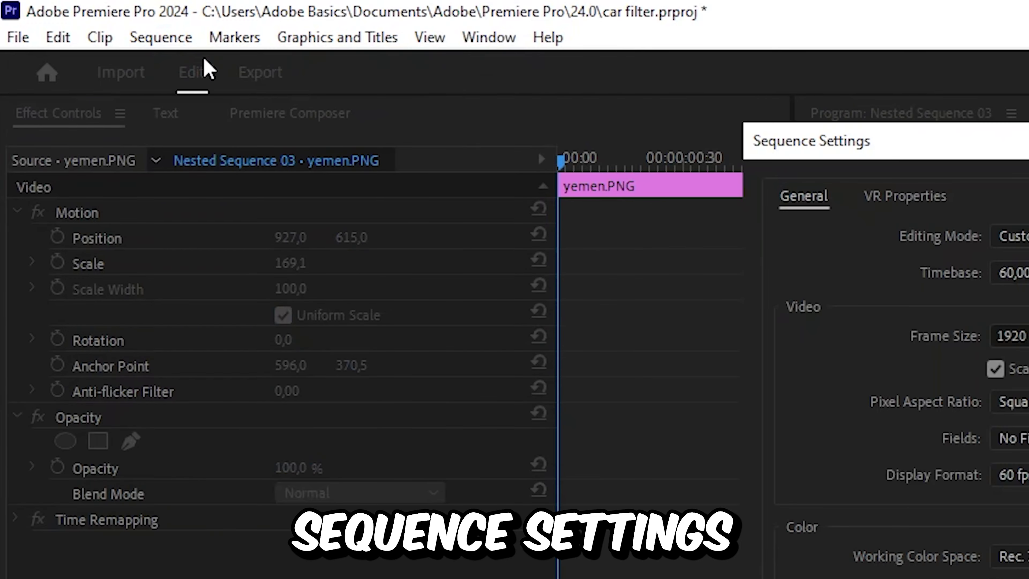
click(981, 269)
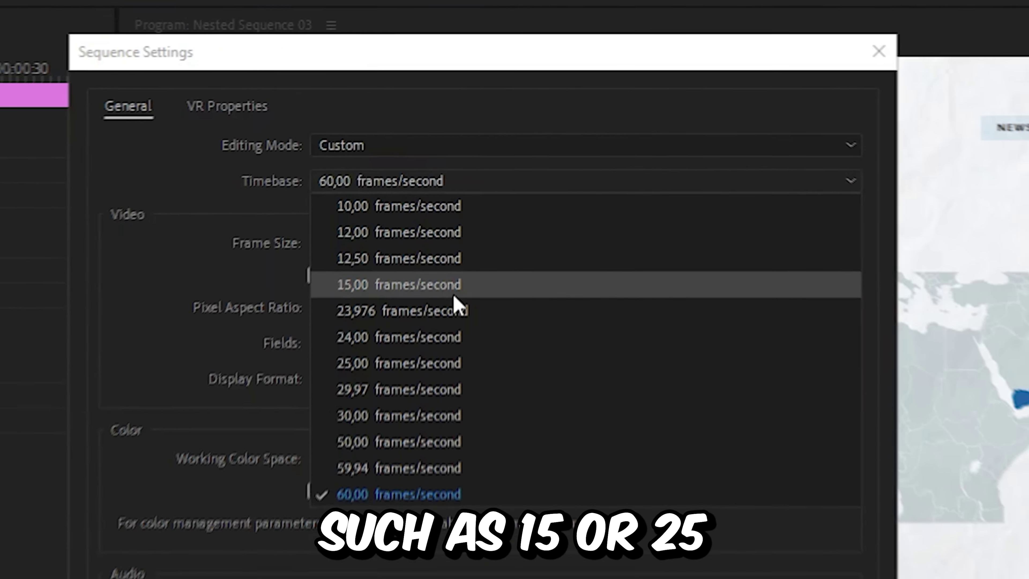
click(452, 294)
click(487, 460)
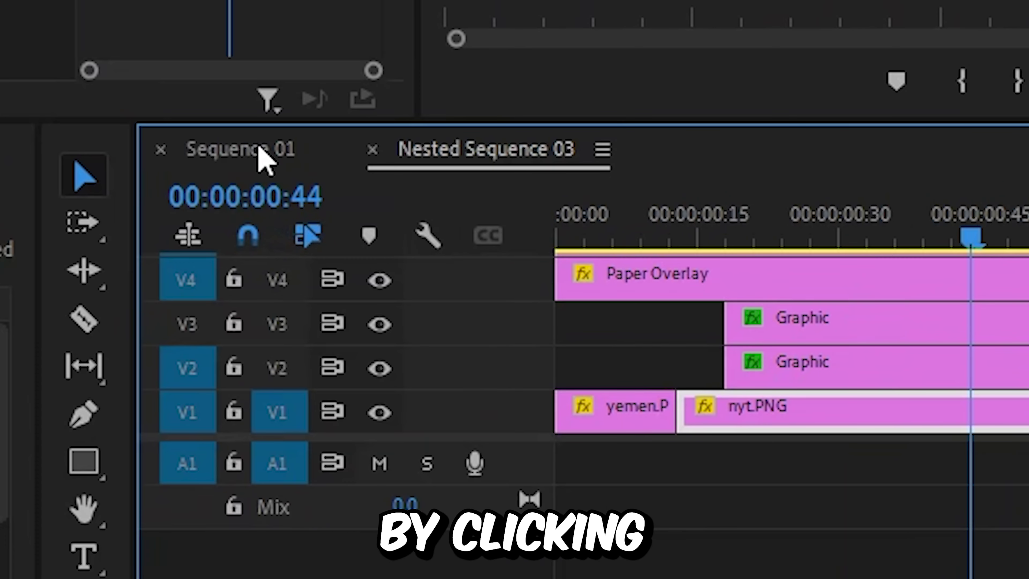
click(259, 150)
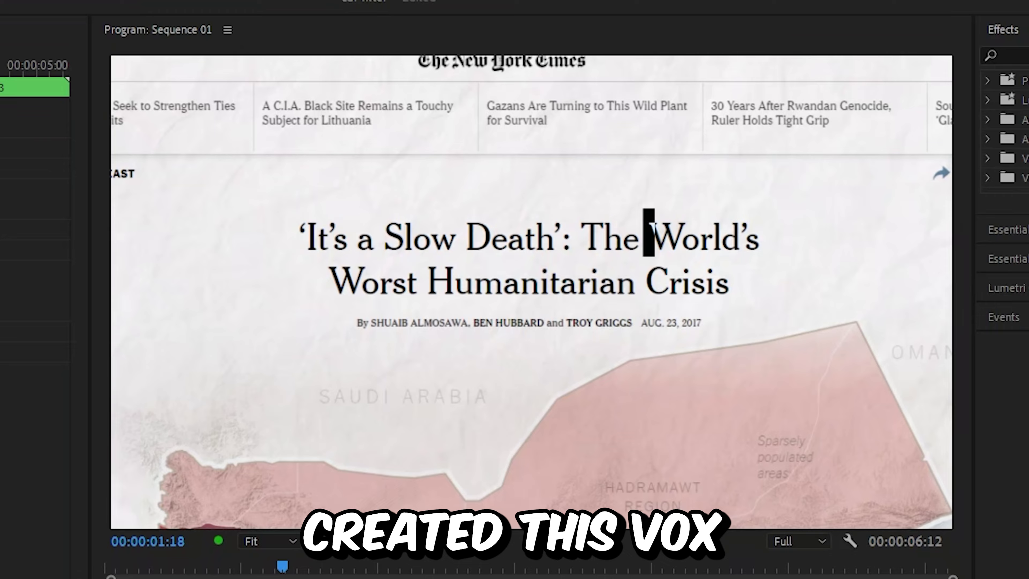